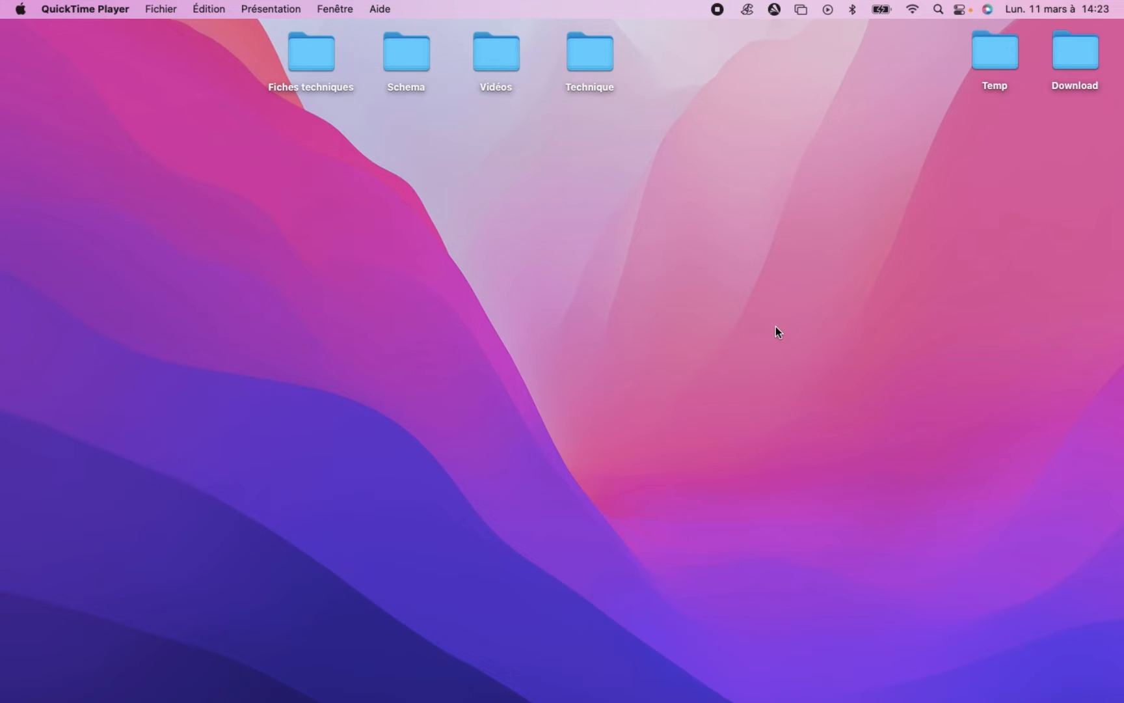
Open ConfigTool to look up the IP address of the camera on the network.
mouse_move(1116, 405)
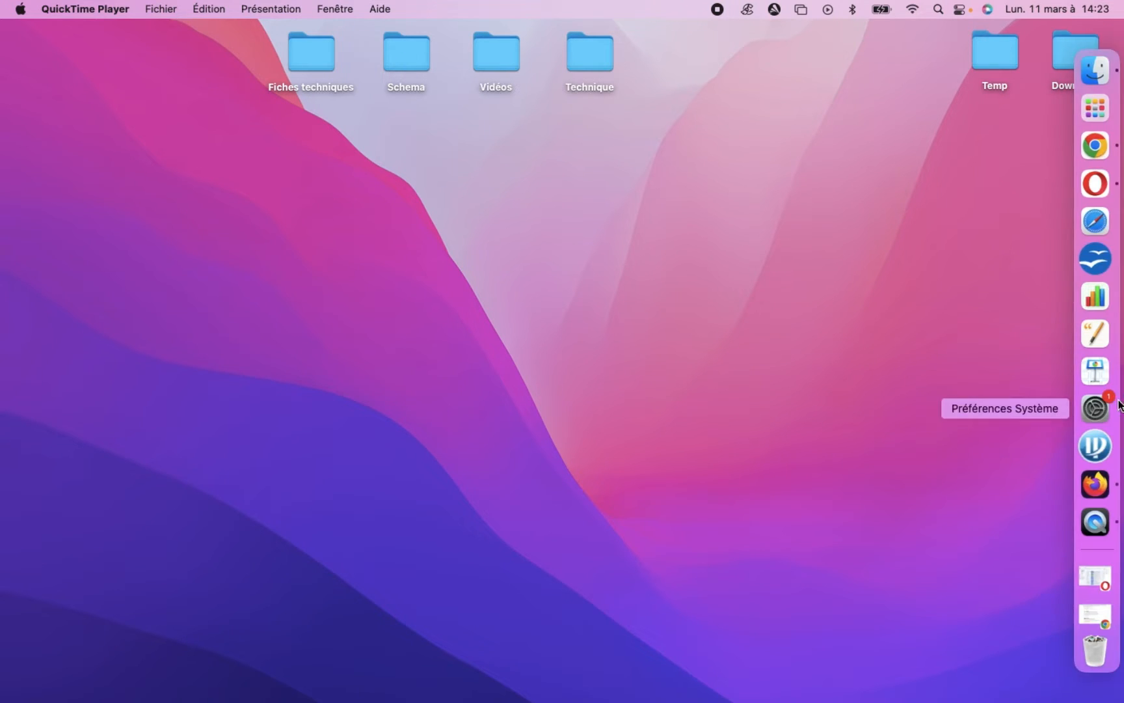
click(1098, 444)
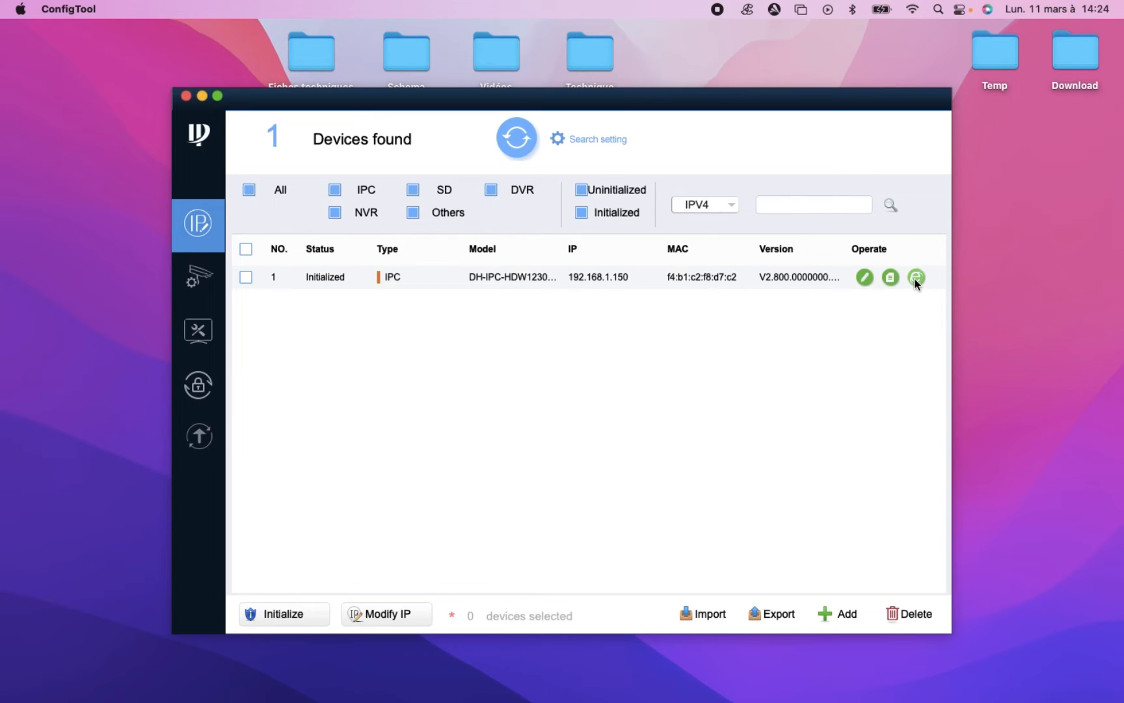
Switch to Firefox and open the camera's web interface at 192.168.1.150.
mouse_move(1100, 184)
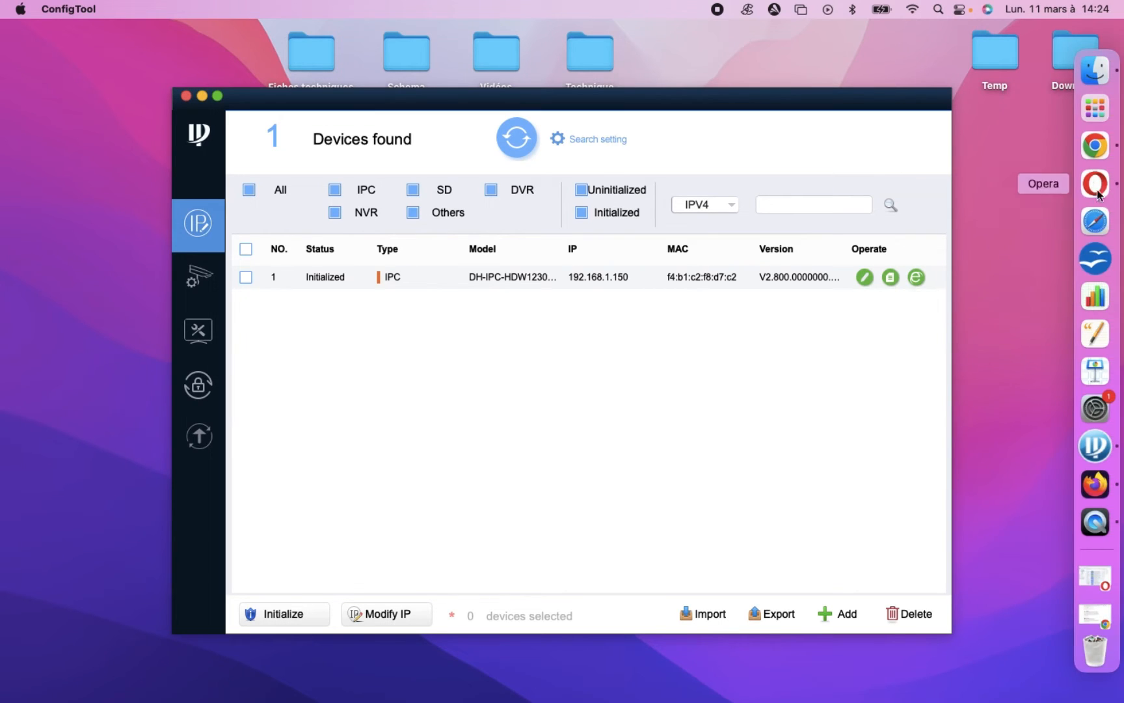
click(1095, 483)
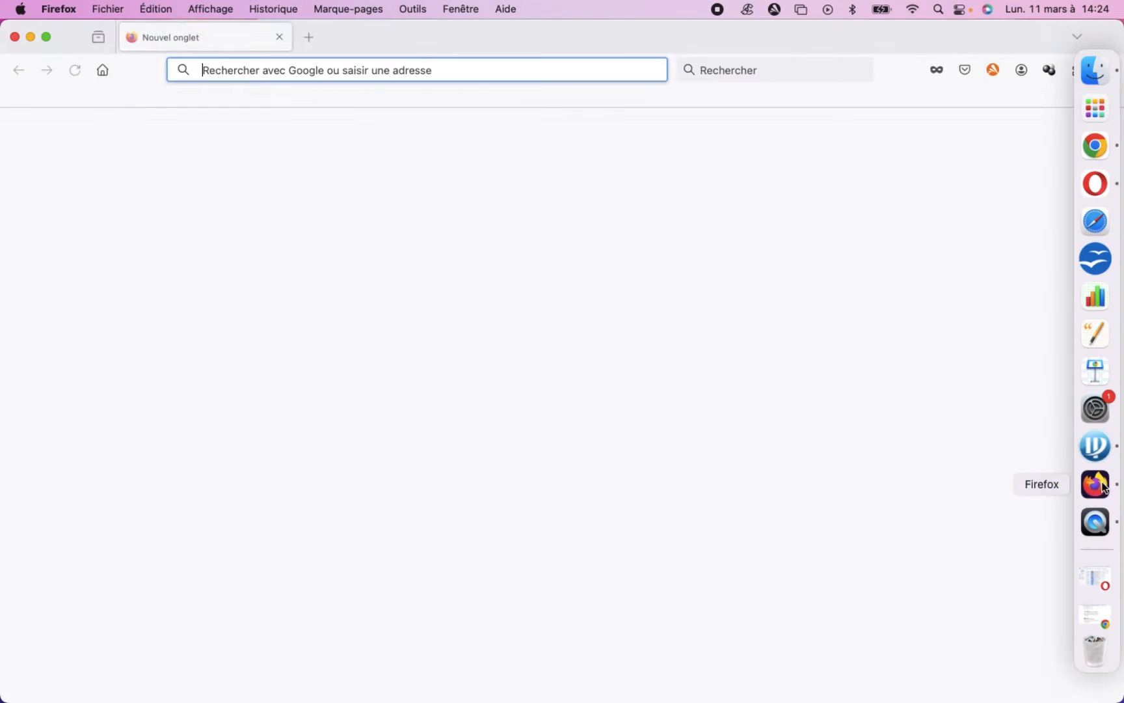
click(342, 68)
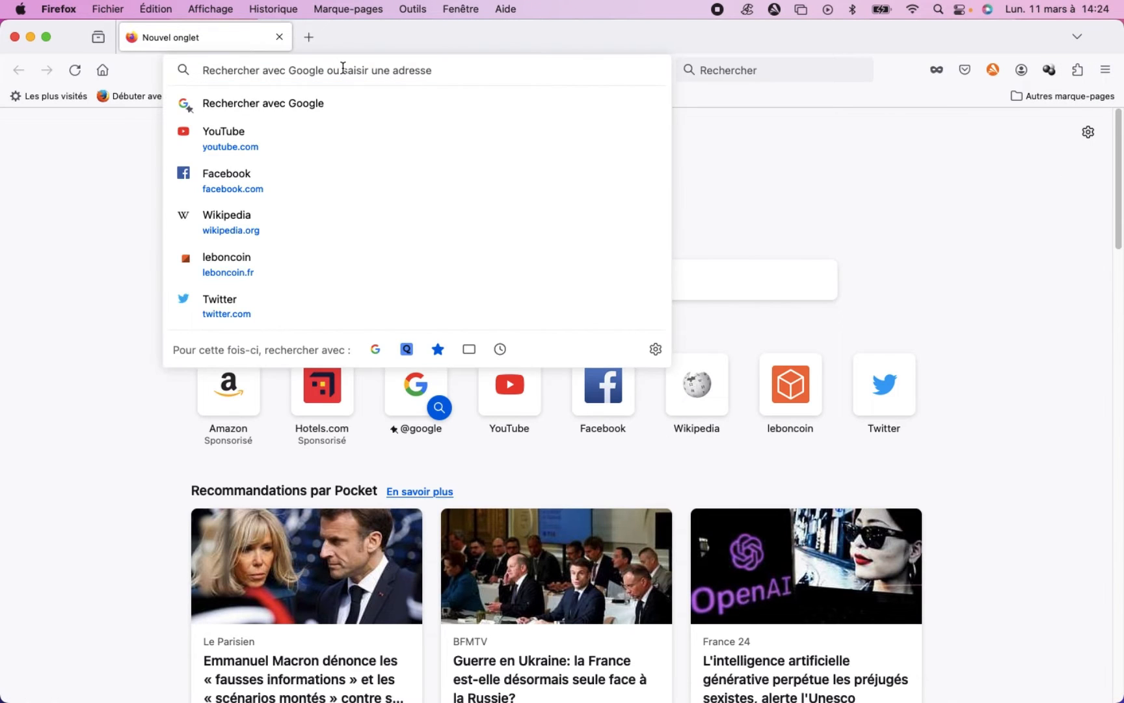
text(192)
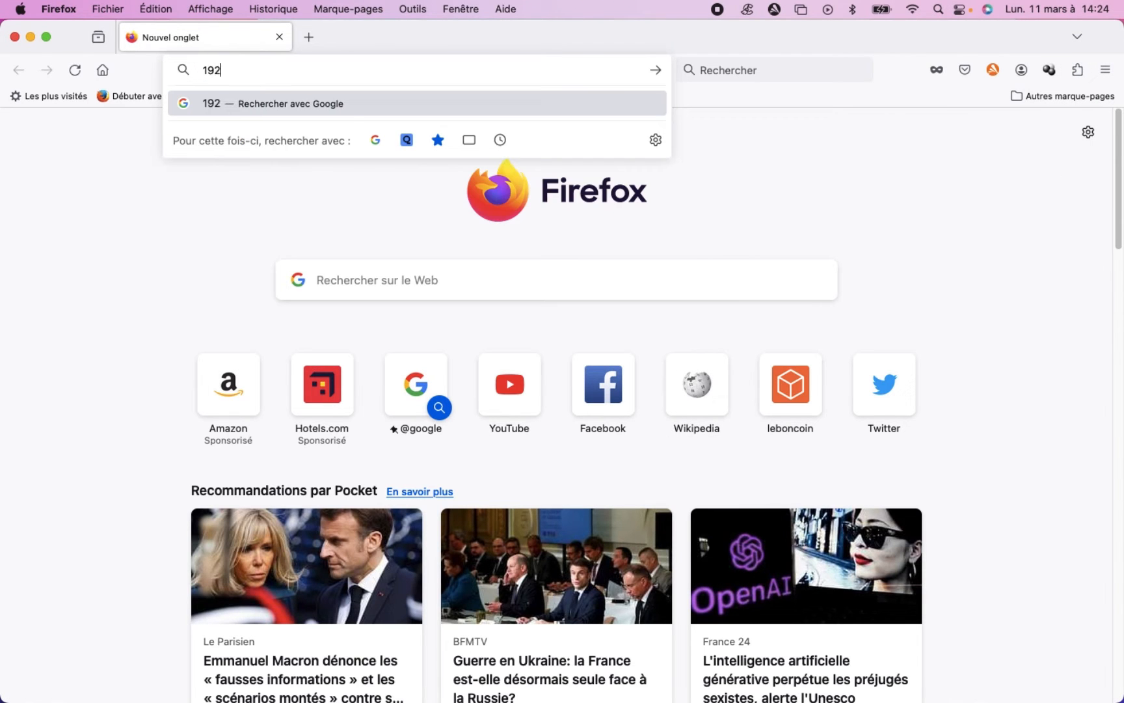
text(.168)
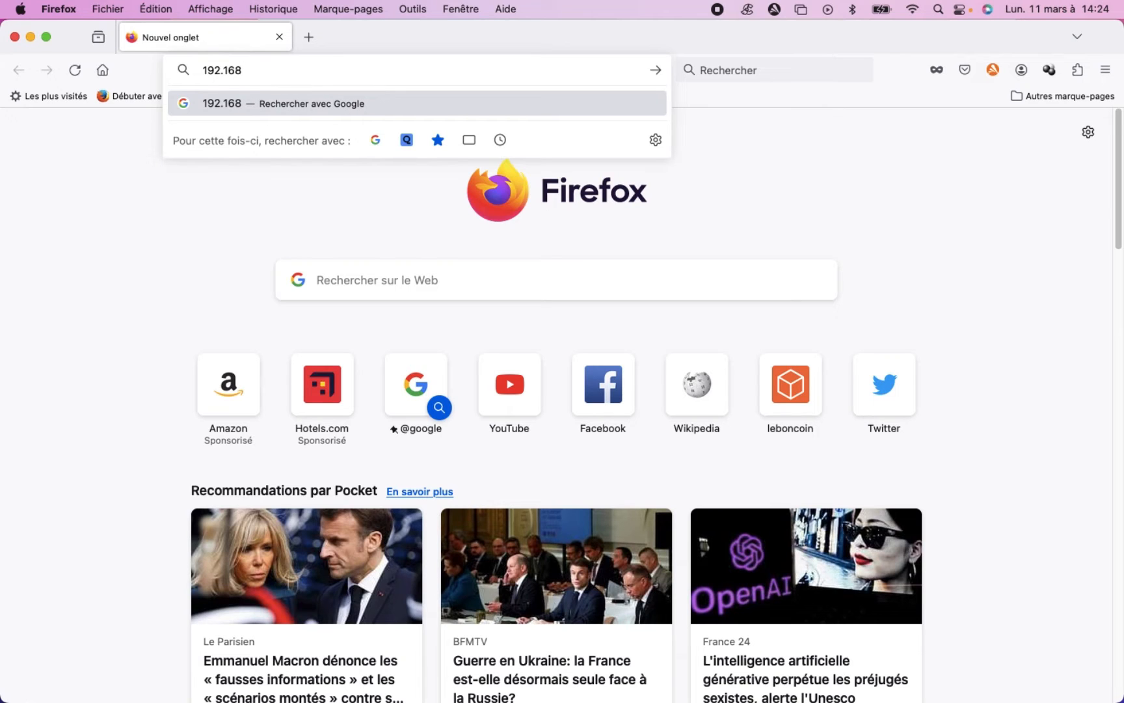
text(.1.150)
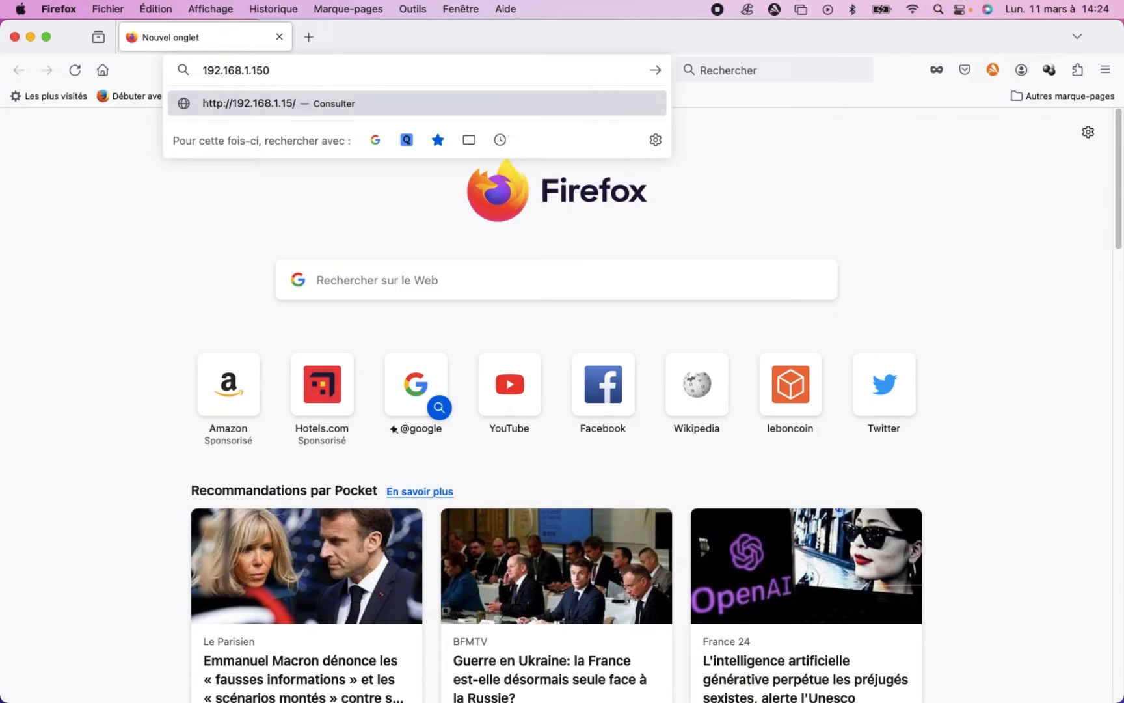
key(Return)
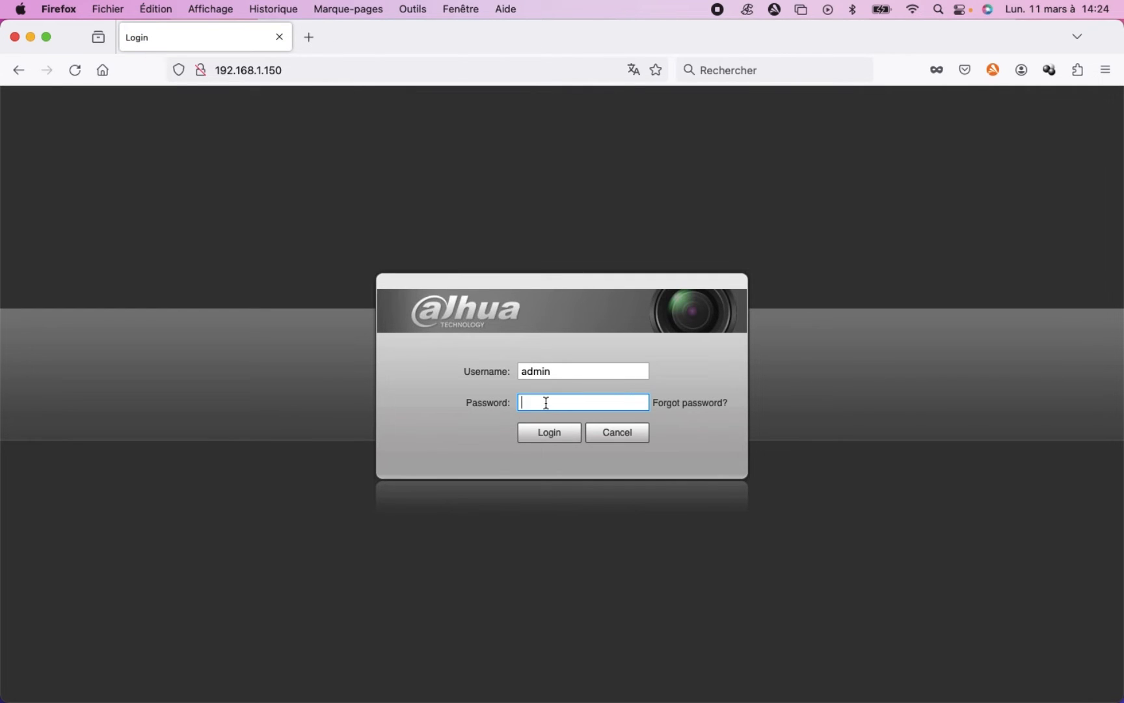
Log in to the camera as admin by entering the account password.
text(•••••••••)
click(550, 433)
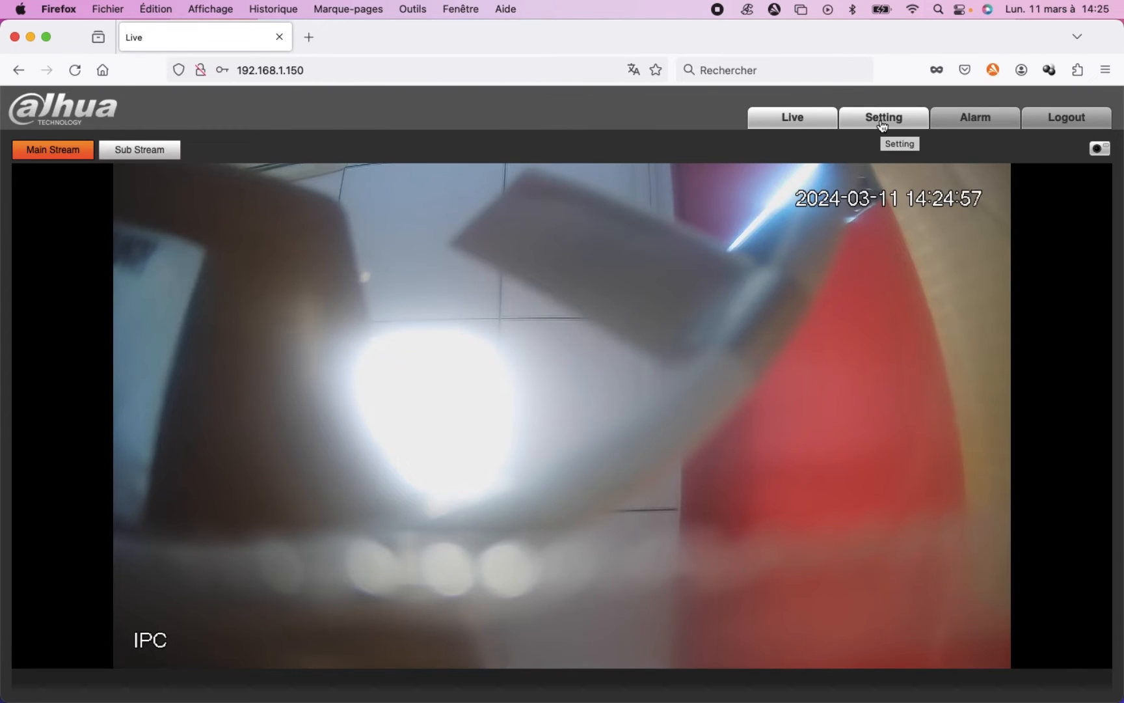
Open the Date&Time page of the camera's general system settings and check the available time zones.
click(883, 120)
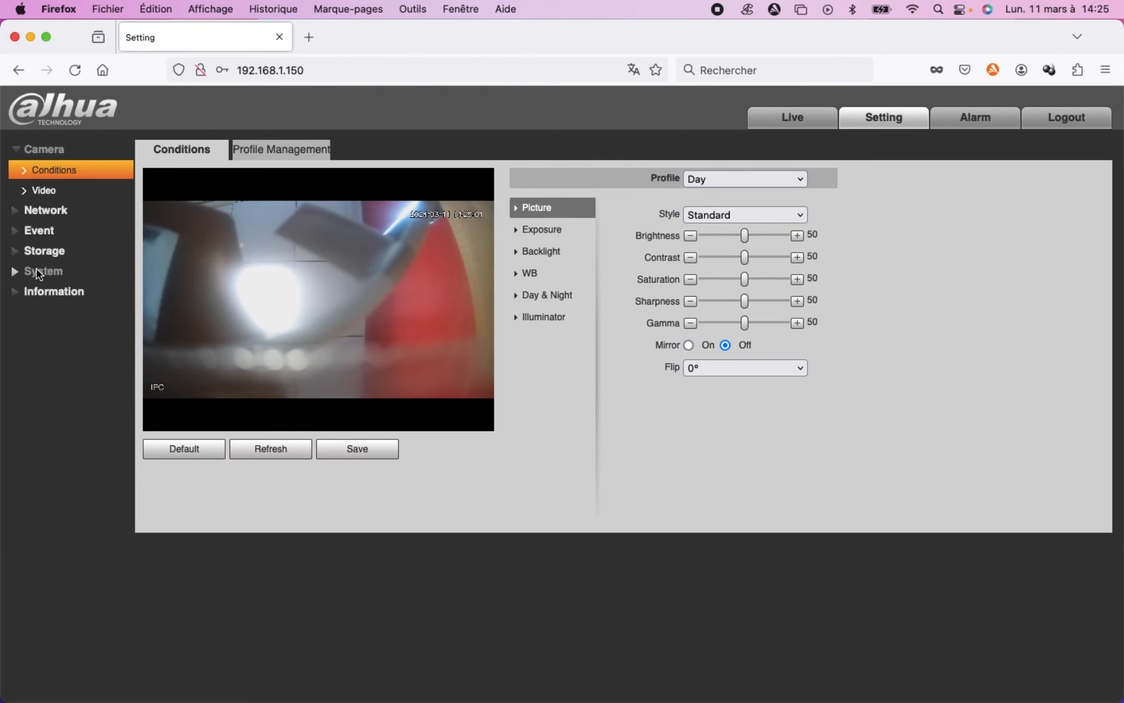
click(39, 273)
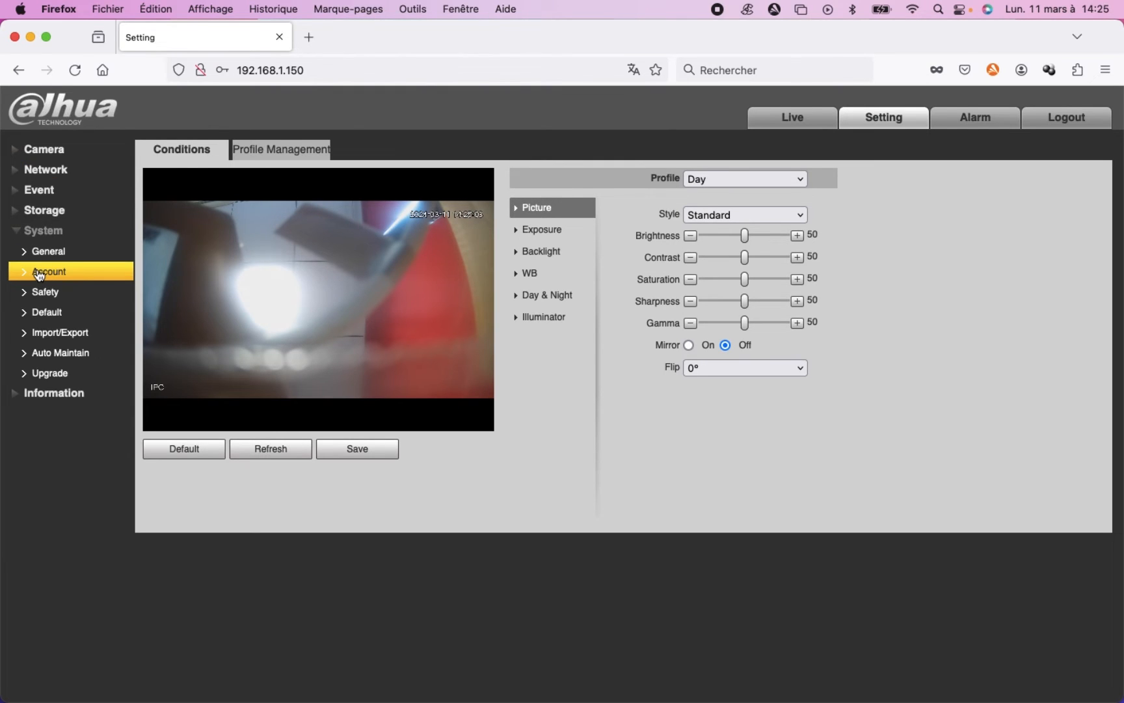
click(63, 259)
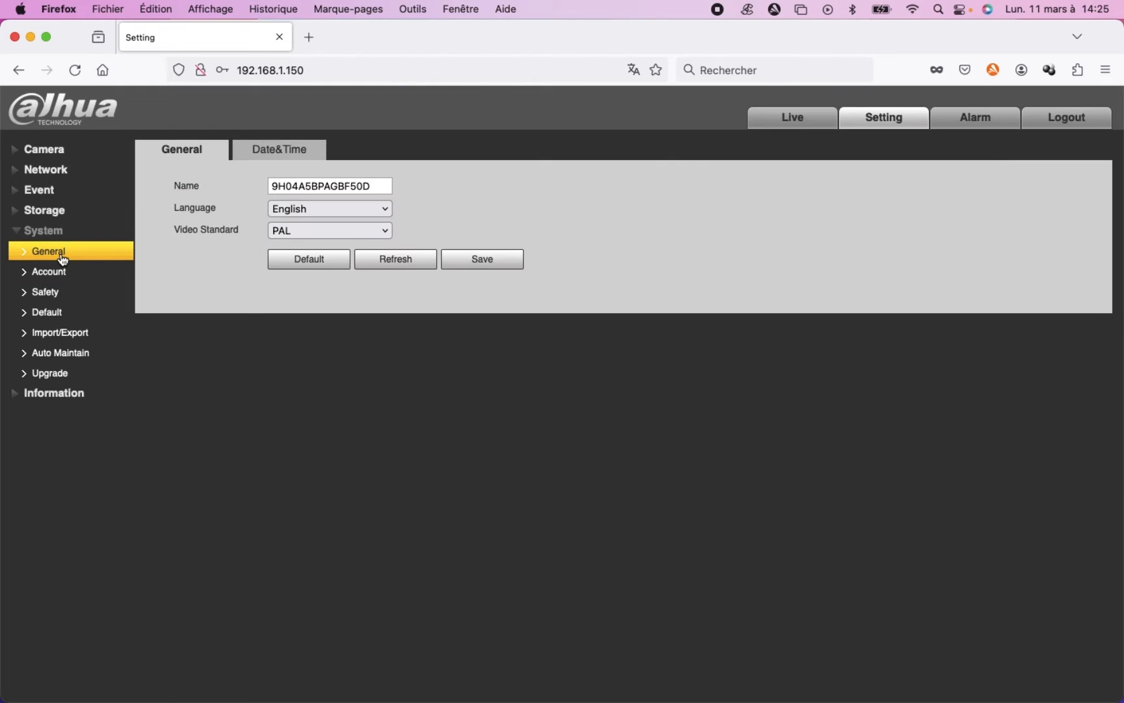
click(278, 157)
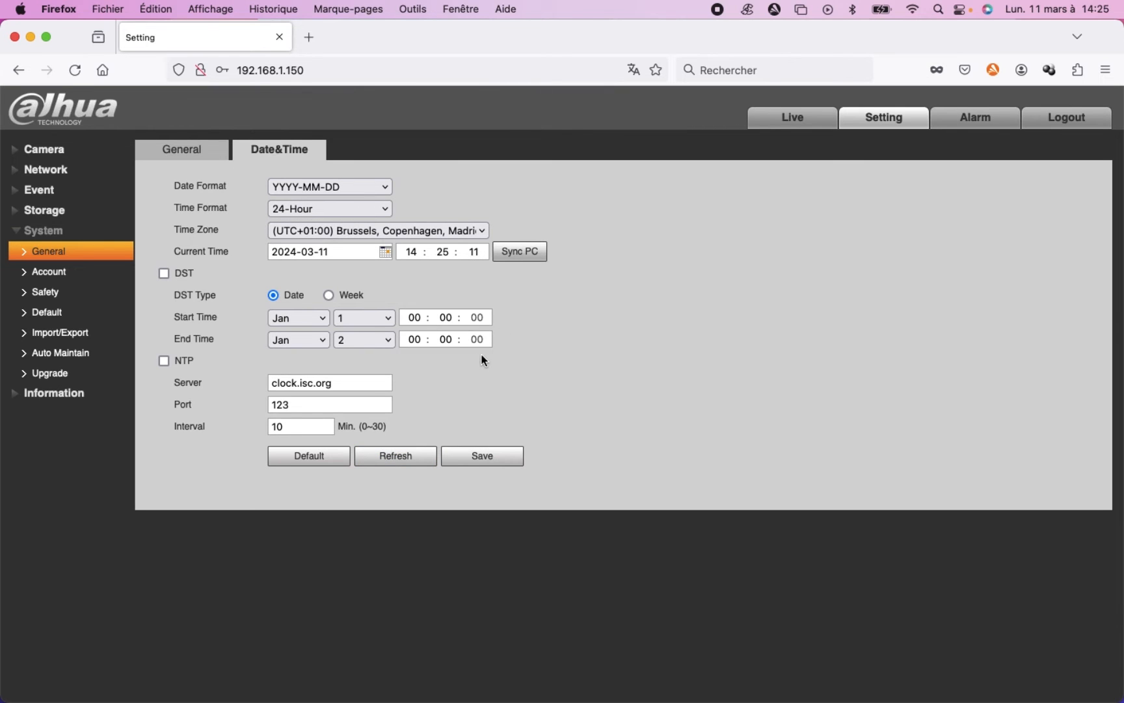
click(389, 232)
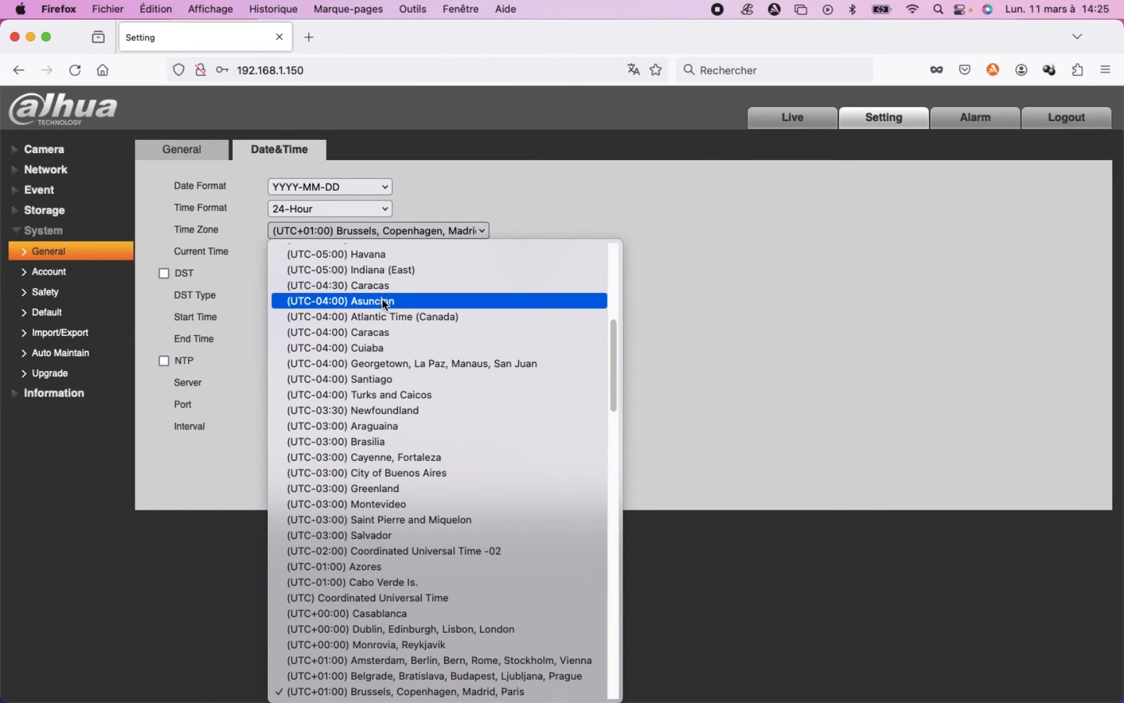
click(539, 215)
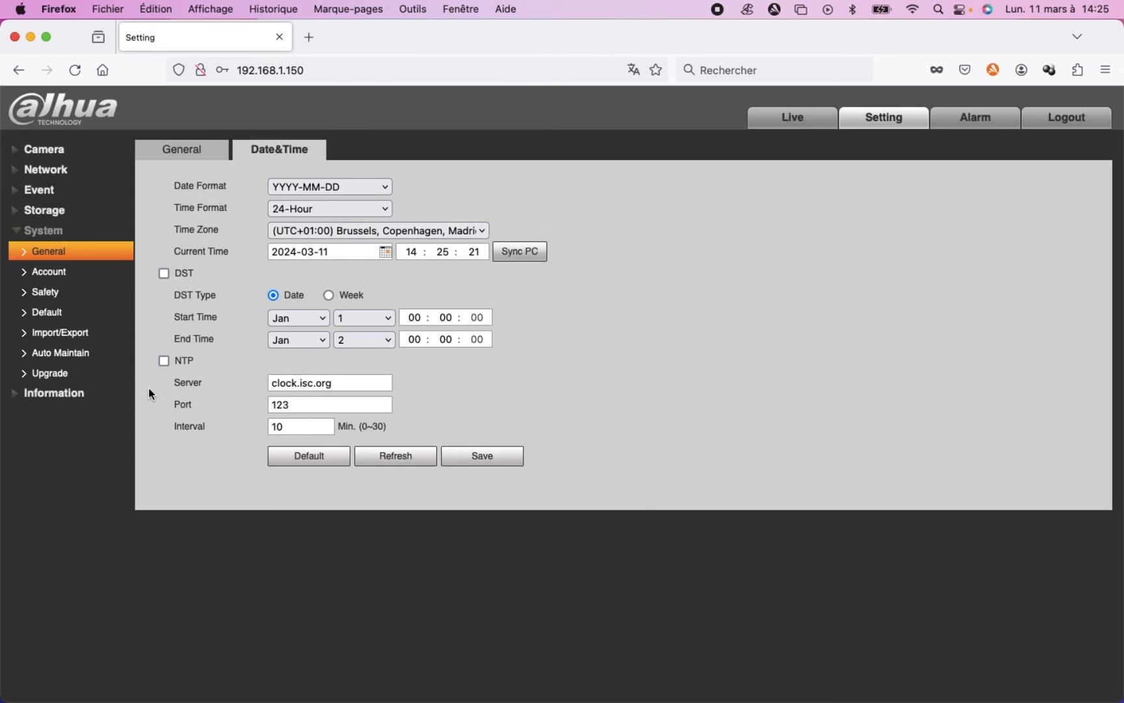
Enable NTP time synchronization, save the settings and accept automatic synchronization with the server.
click(164, 361)
click(497, 457)
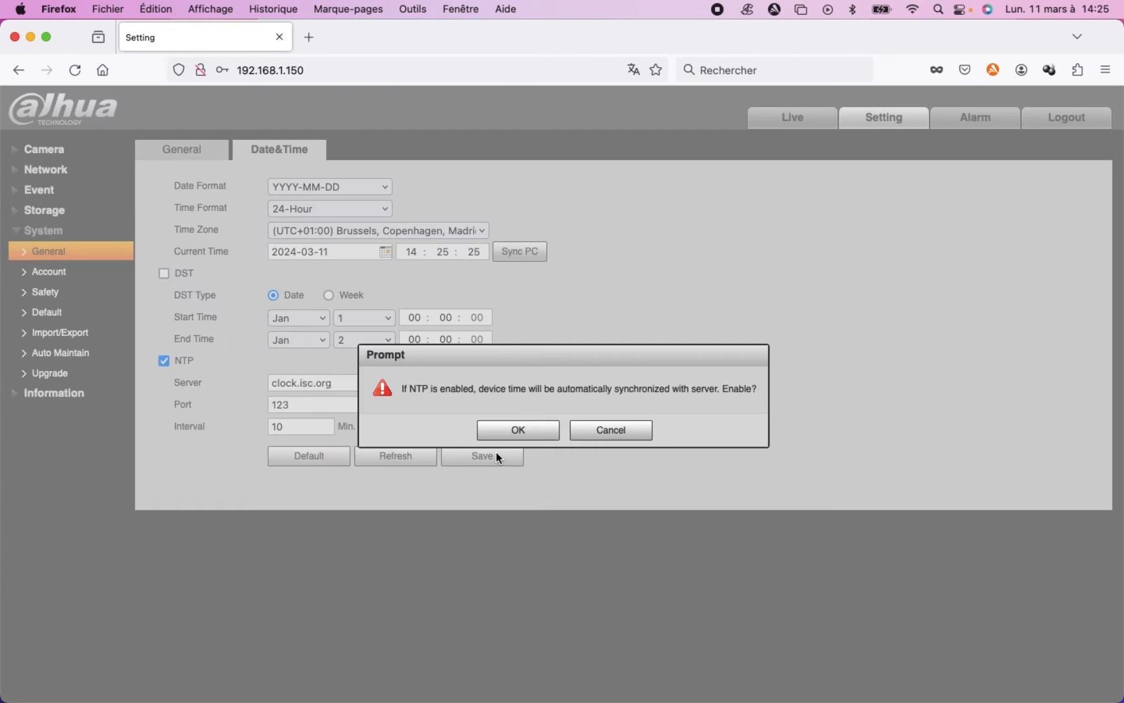
click(514, 431)
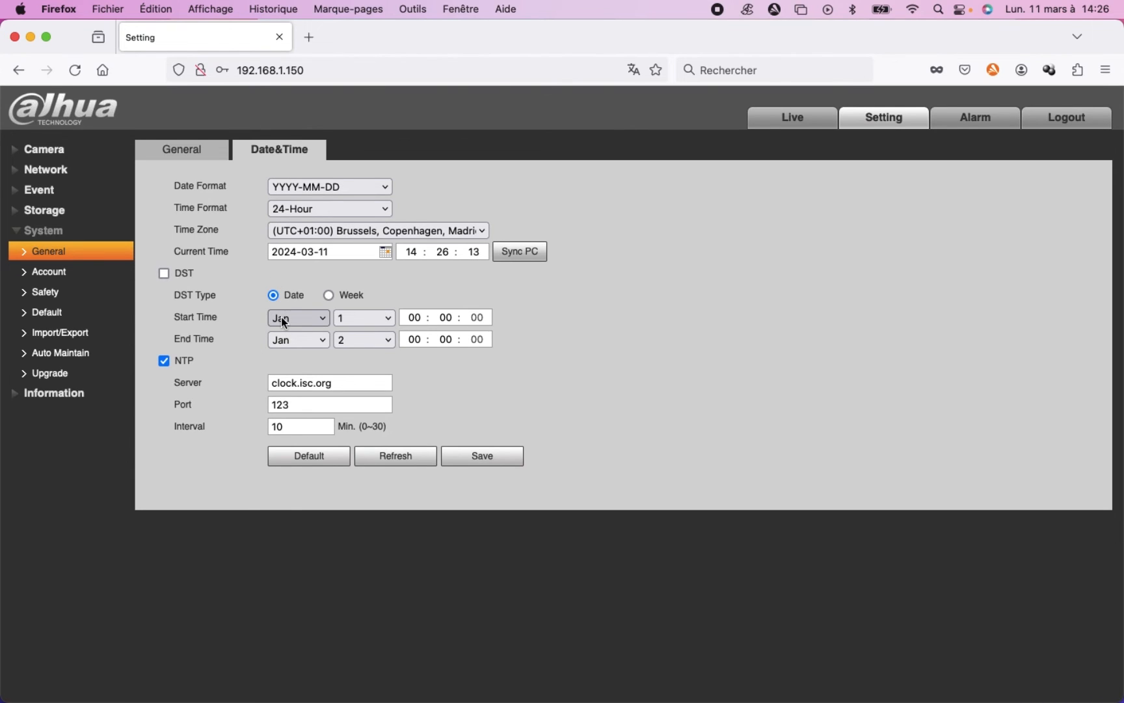
Enable DST with the Week type and set its start to the last Sunday of March at 02:00.
click(327, 296)
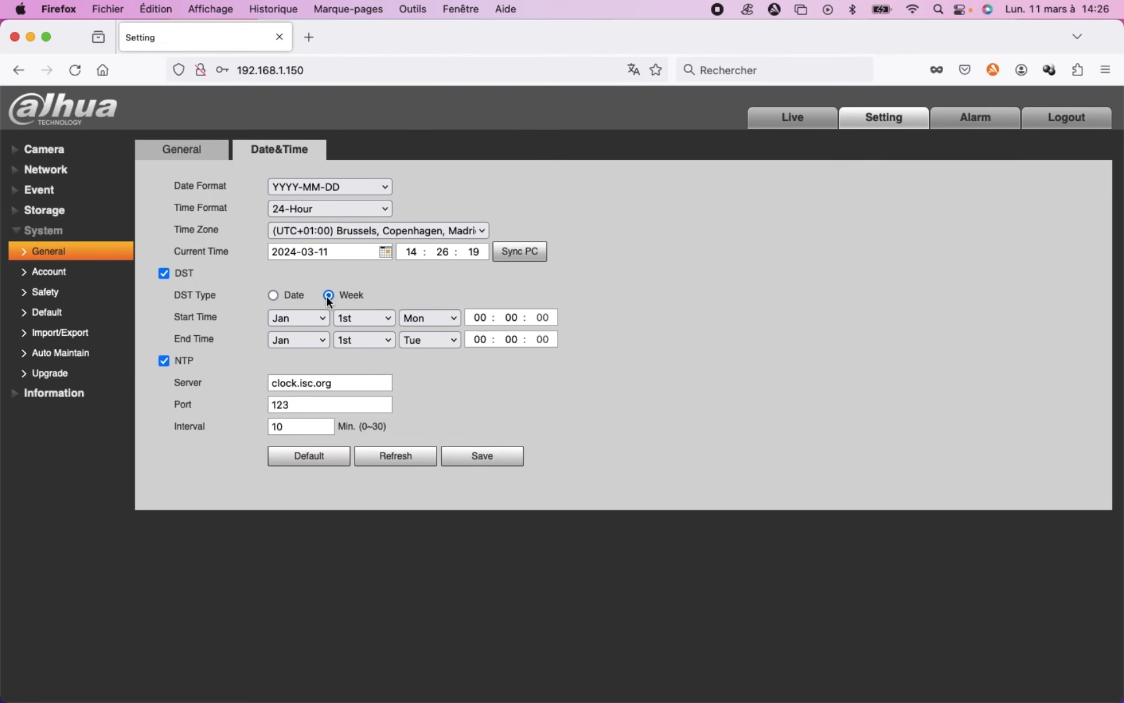
click(304, 315)
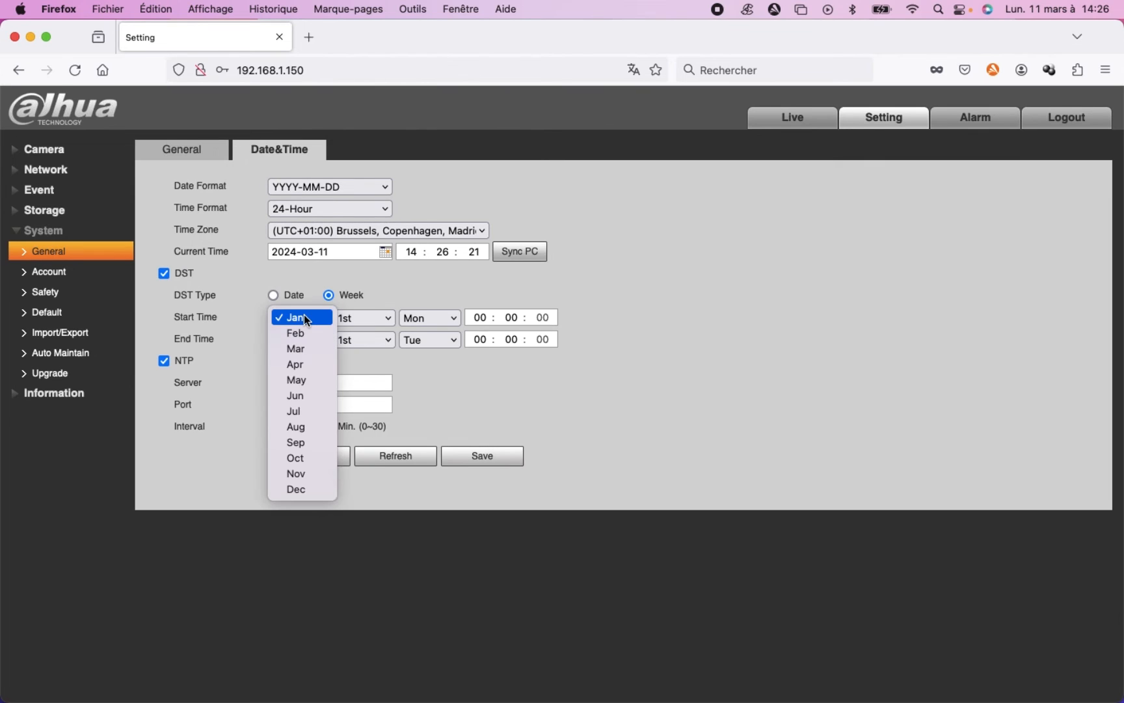
click(300, 345)
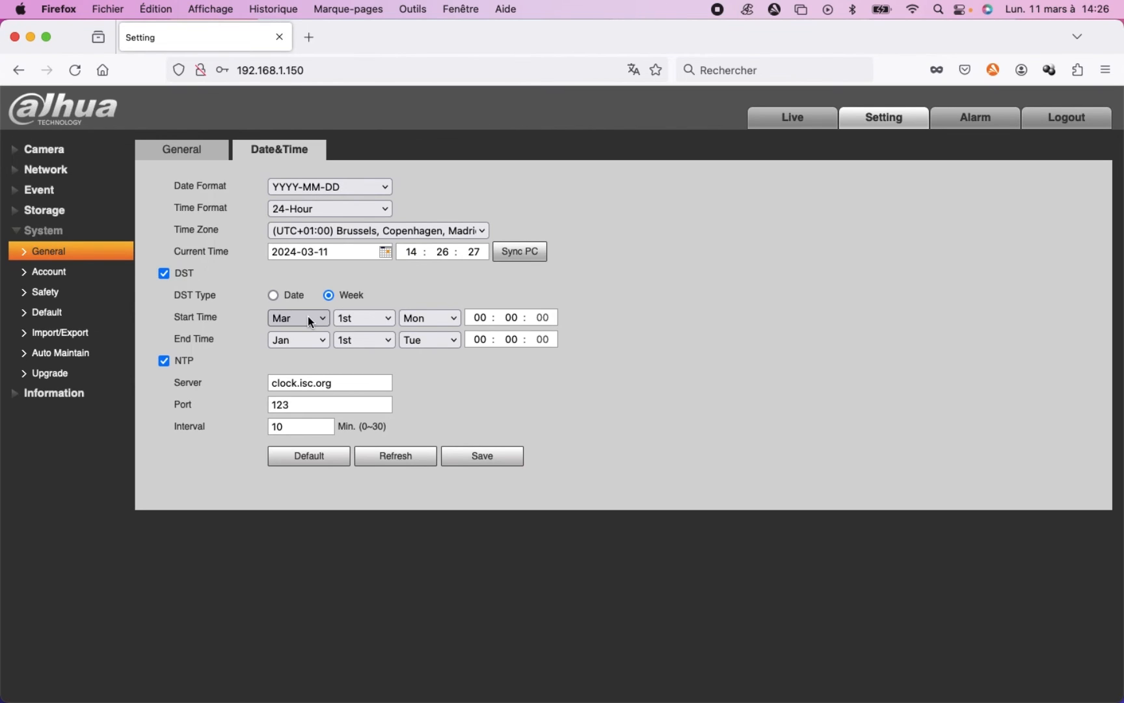
click(355, 317)
click(364, 379)
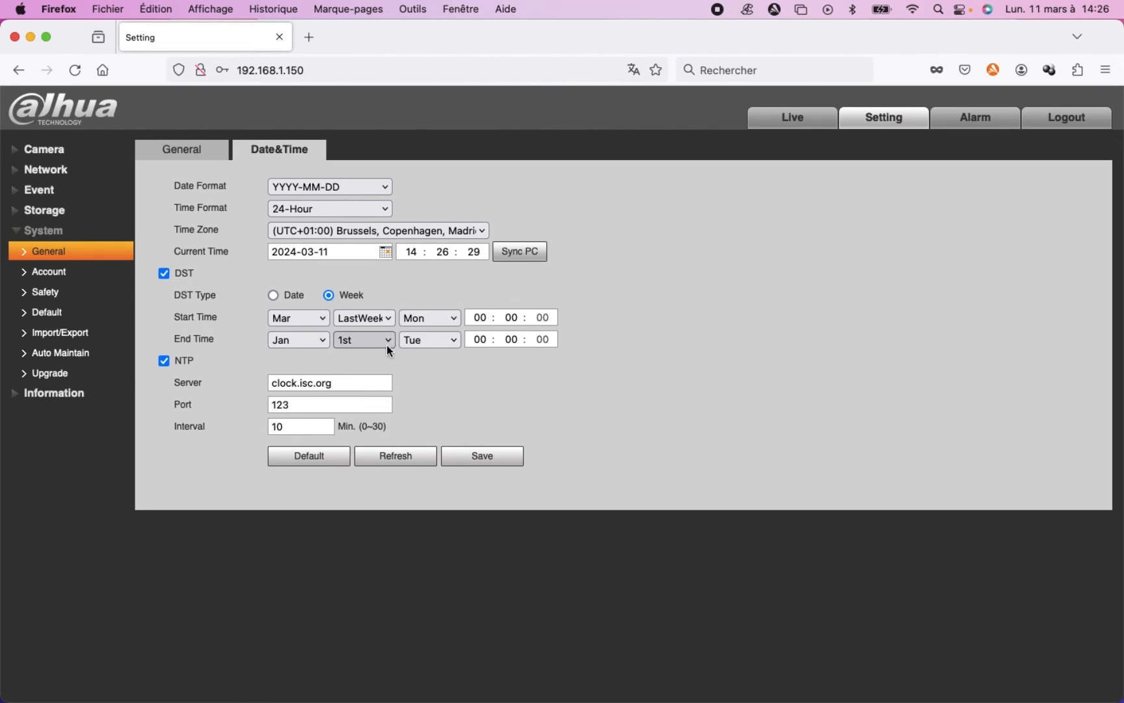
click(424, 316)
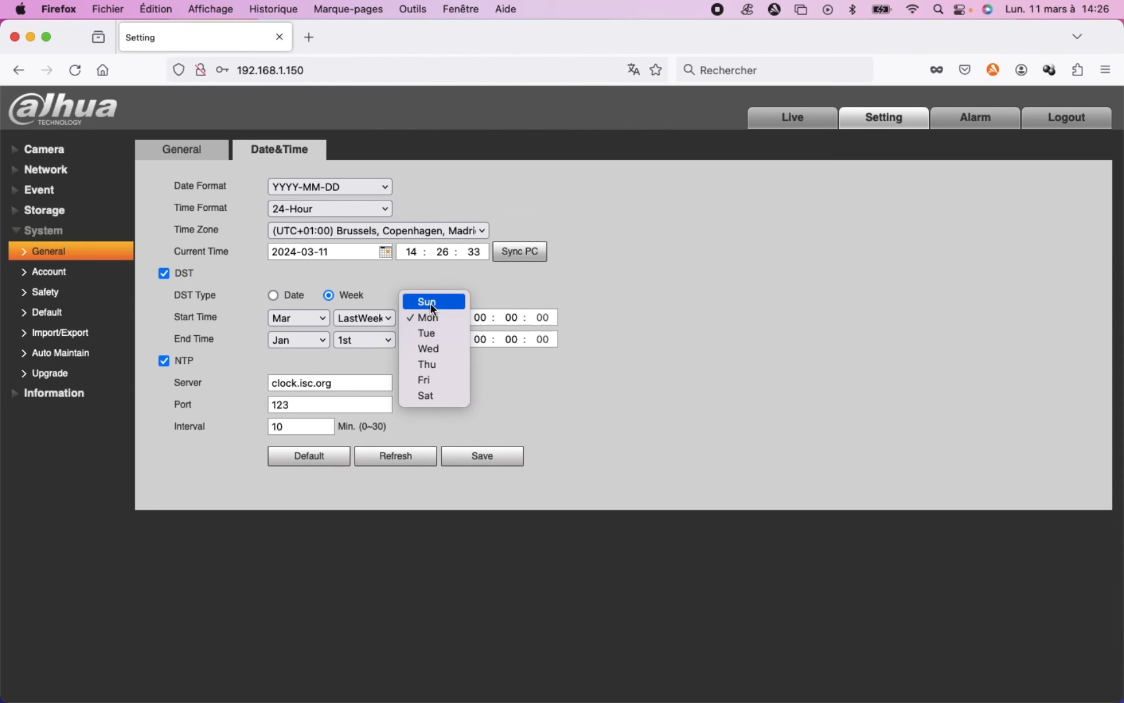
click(432, 296)
click(481, 317)
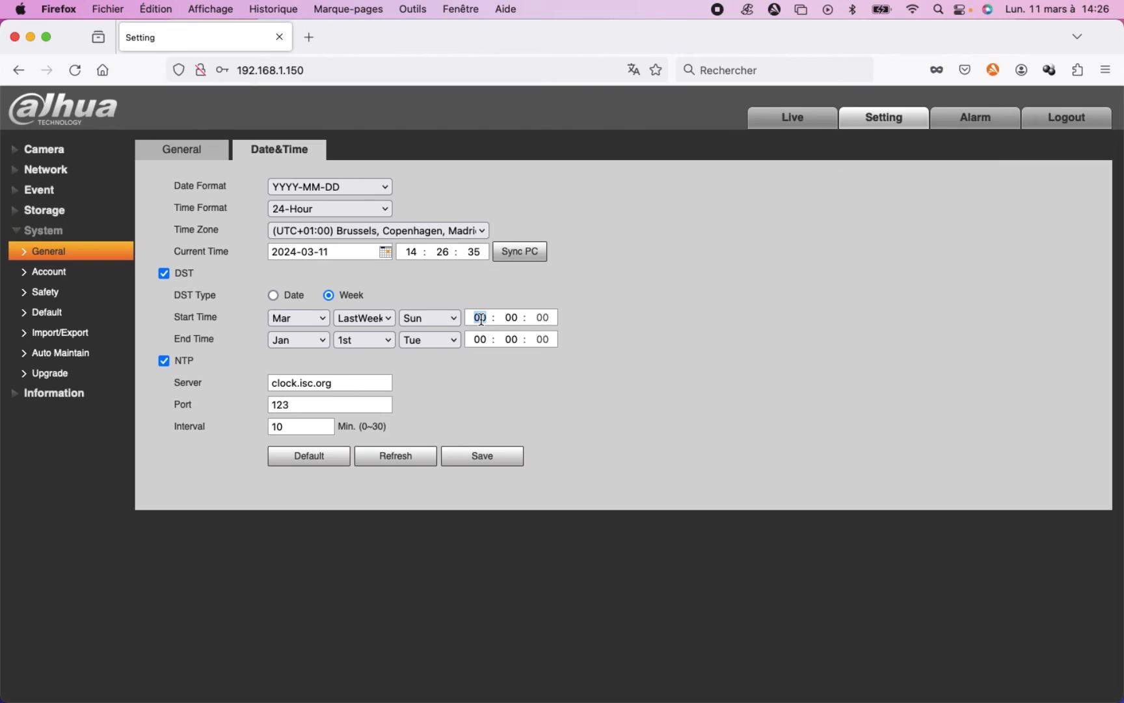
text(02)
Set the DST end to the last Sunday of October at 03:00 and save the date and time settings.
click(292, 340)
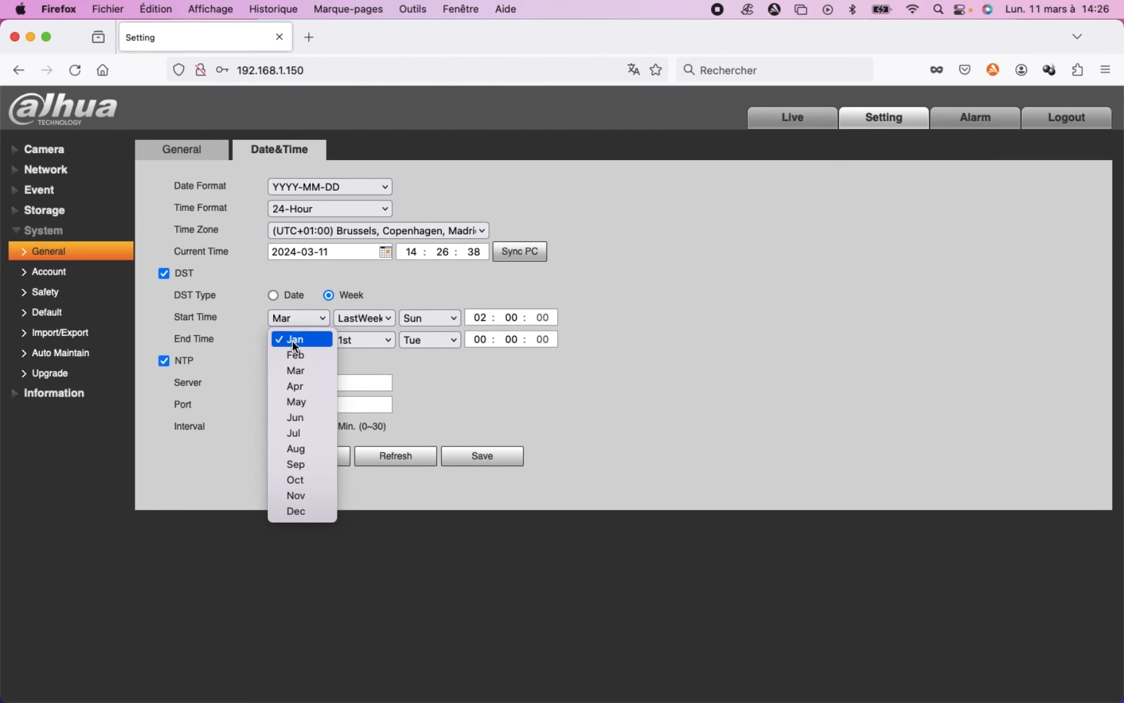
click(300, 486)
click(374, 339)
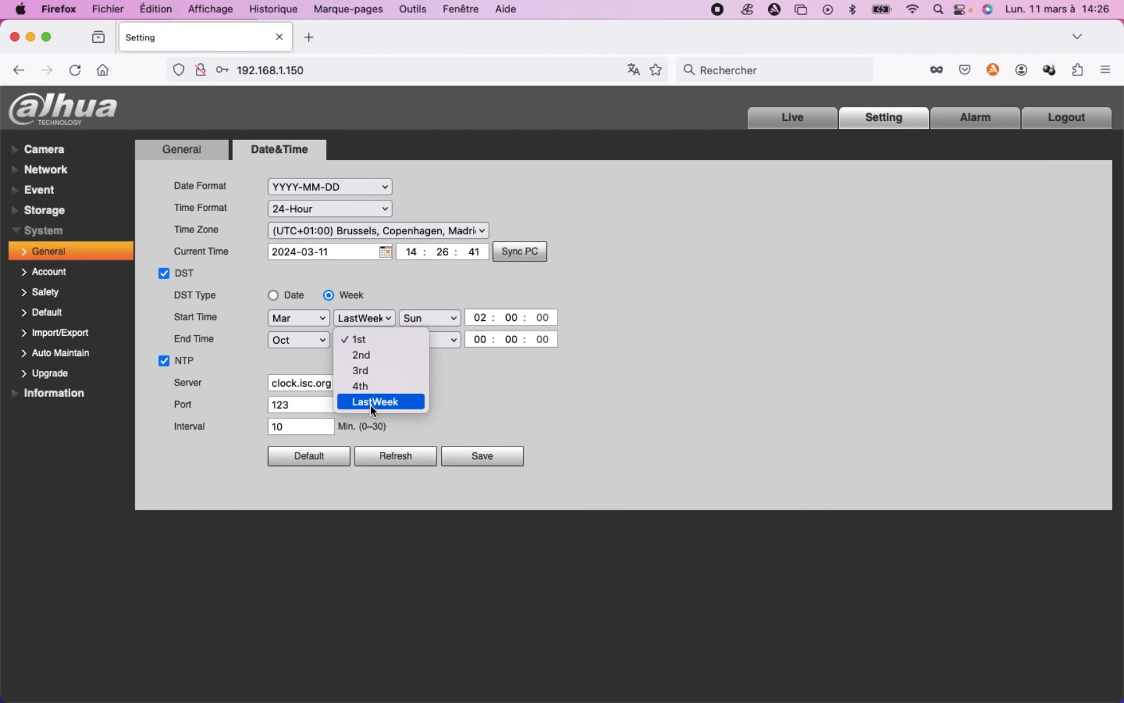
click(372, 404)
click(424, 340)
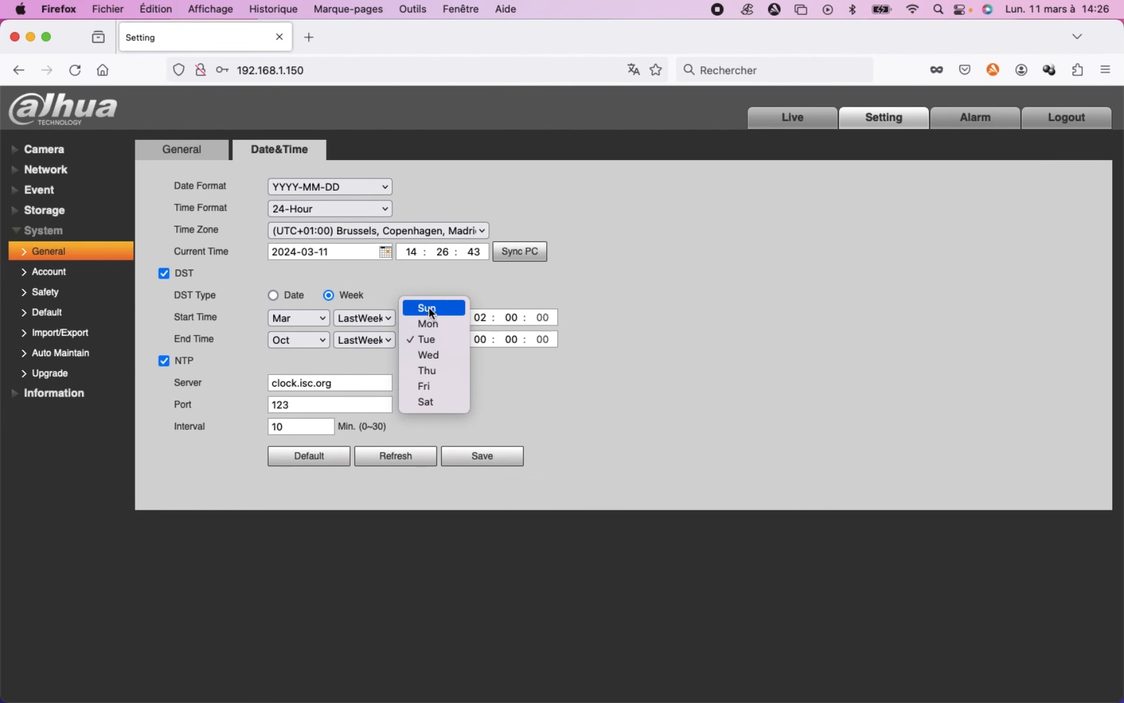
click(430, 313)
click(479, 339)
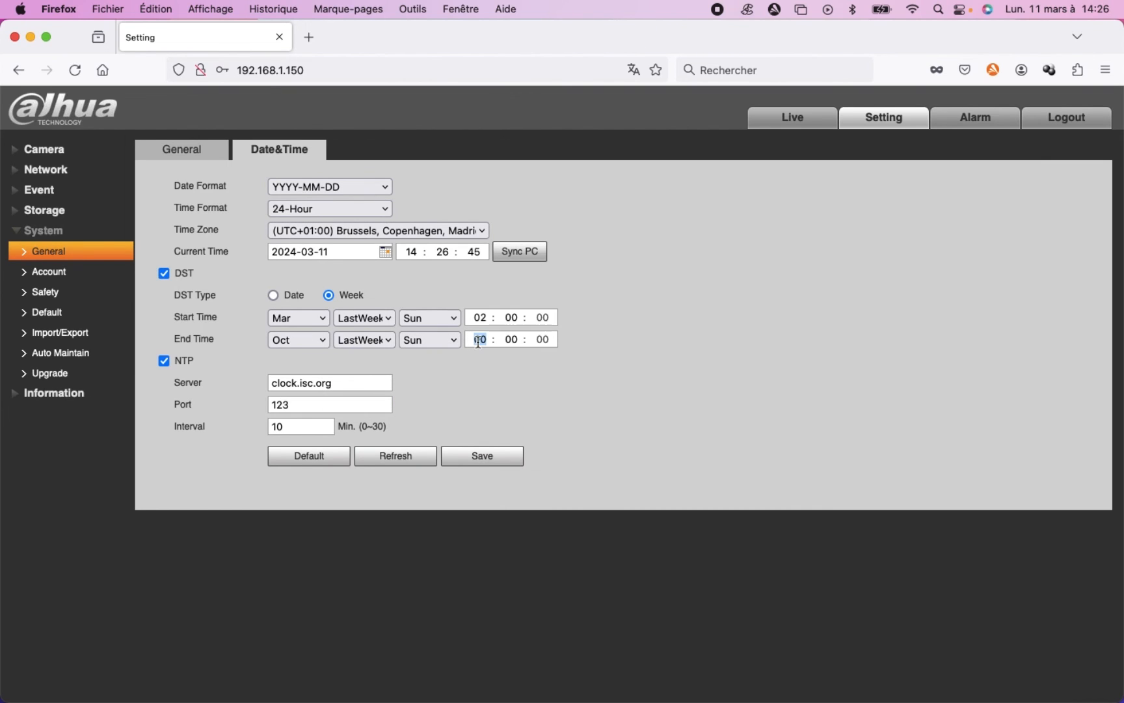
text(3)
click(596, 340)
click(486, 452)
click(528, 430)
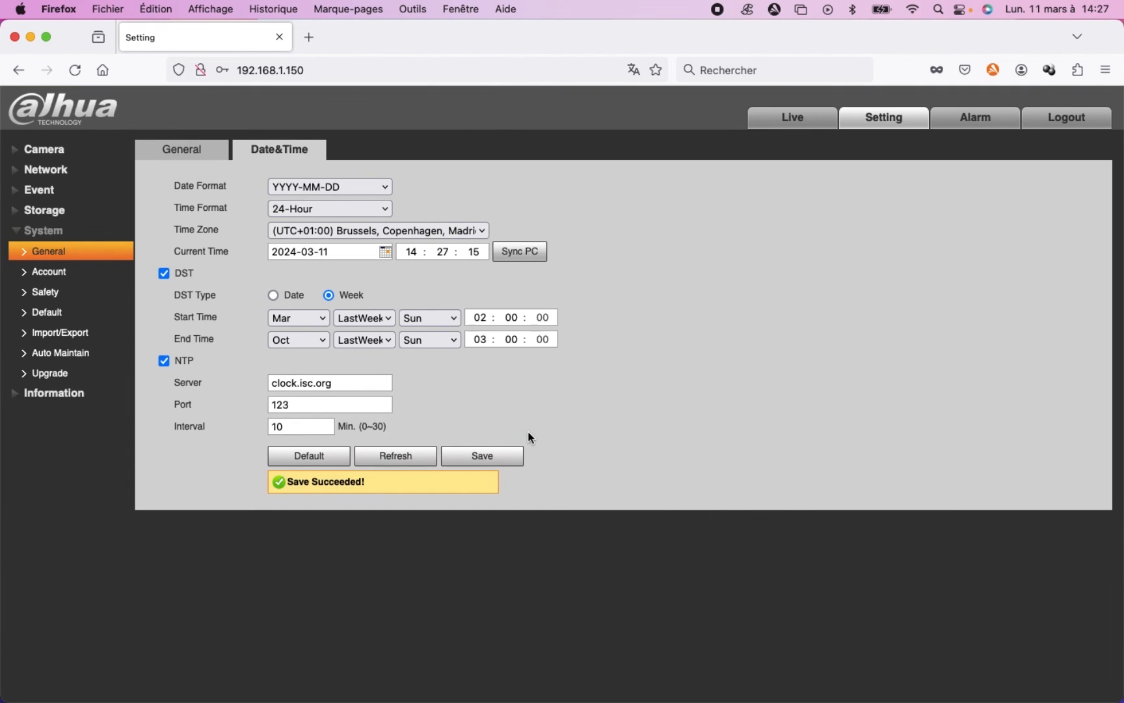
Leave the general system settings and reopen them to check the saved date and time configuration.
click(52, 271)
click(47, 292)
click(52, 252)
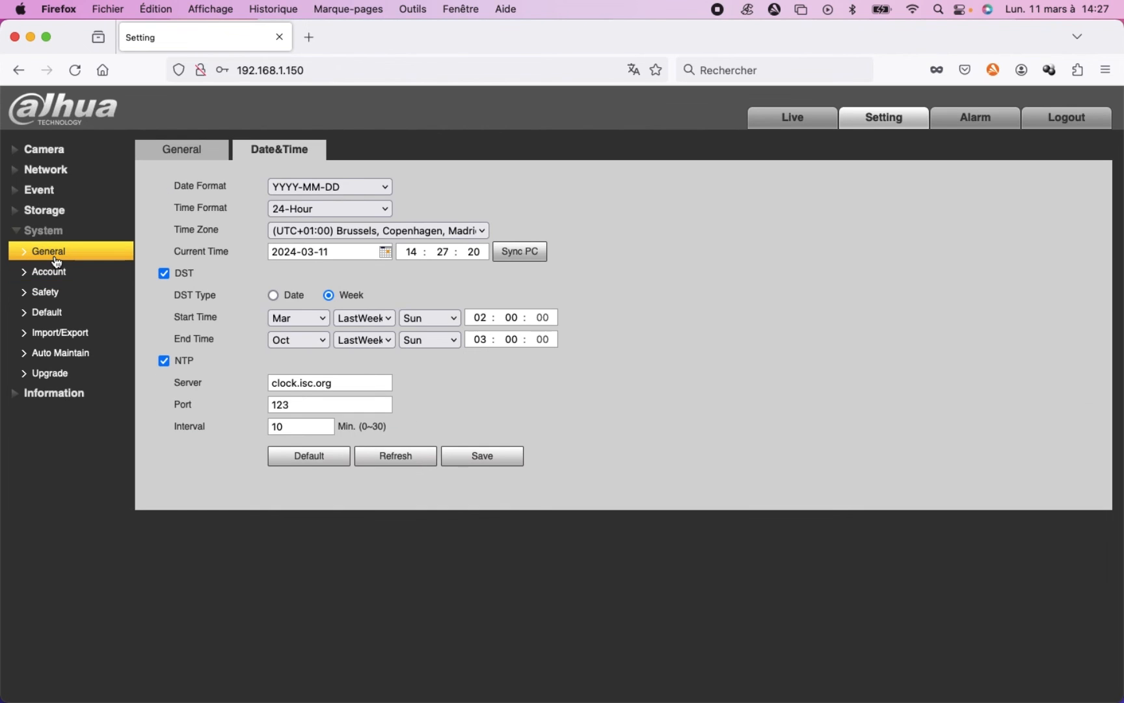